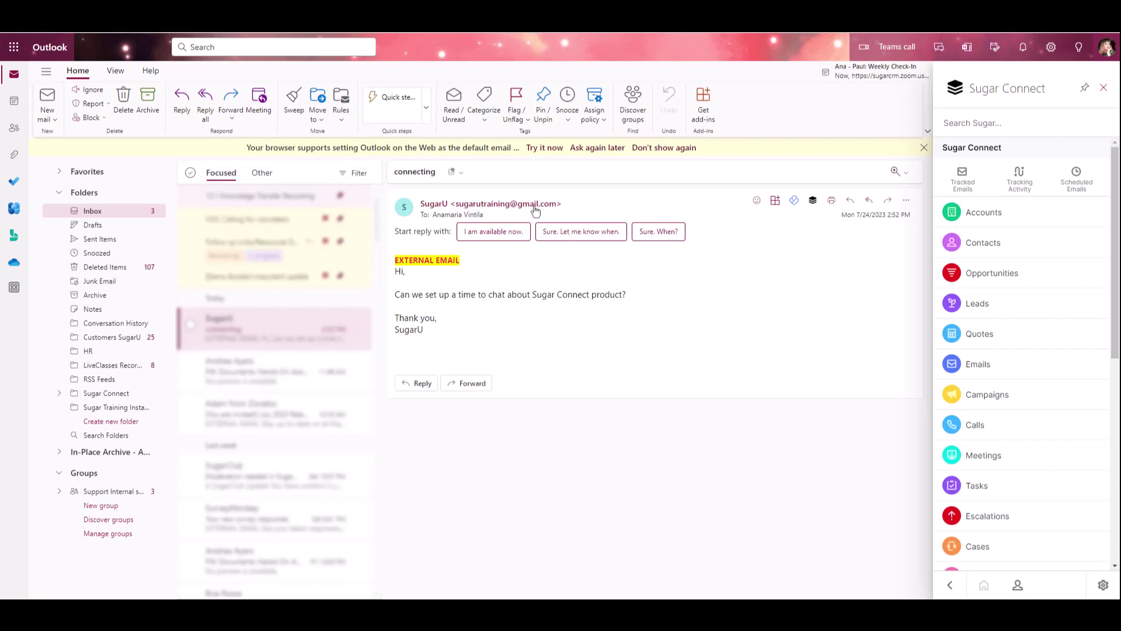
Show the sender's related Sugar records, then toggle Quick Archive to Sugar off and back on
mouse_move(408, 211)
left_click(1019, 587)
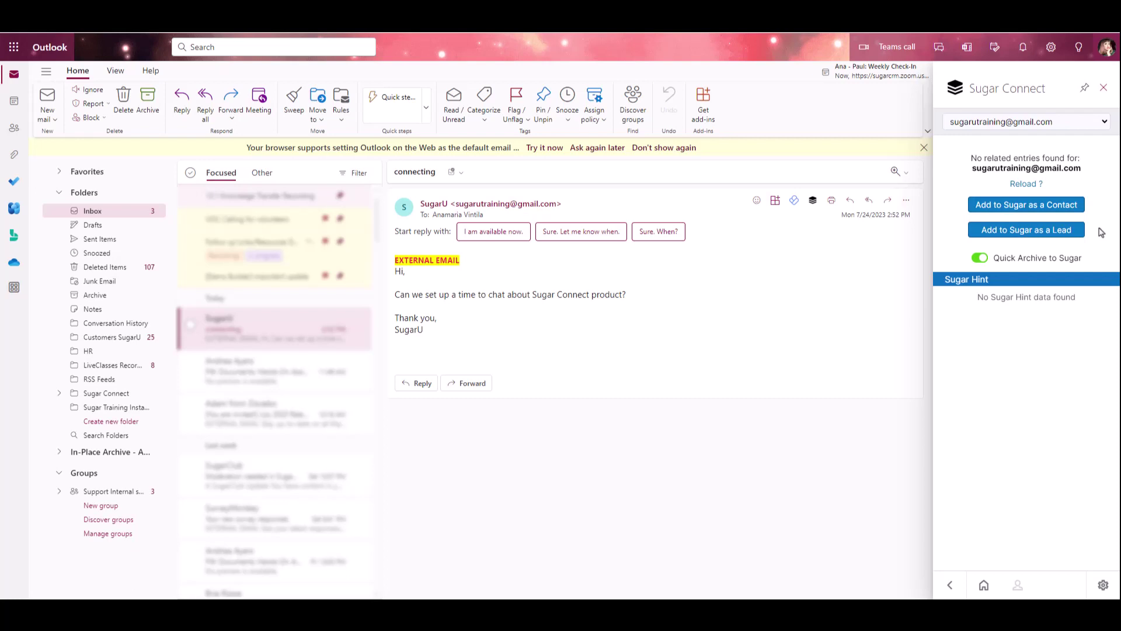
left_click(981, 264)
left_click(981, 264)
Create and save a Sugar lead for the sender with first name 'Sugar' and last name 'University'
left_click(1019, 233)
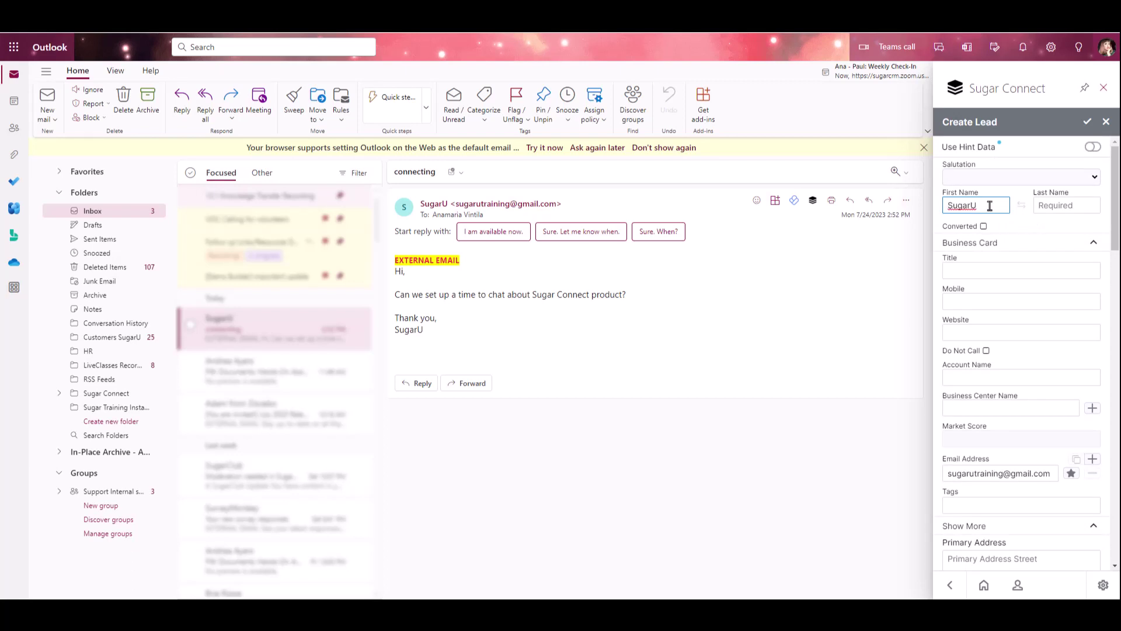
key("BackSpace")
left_click(1058, 205)
type("Uni")
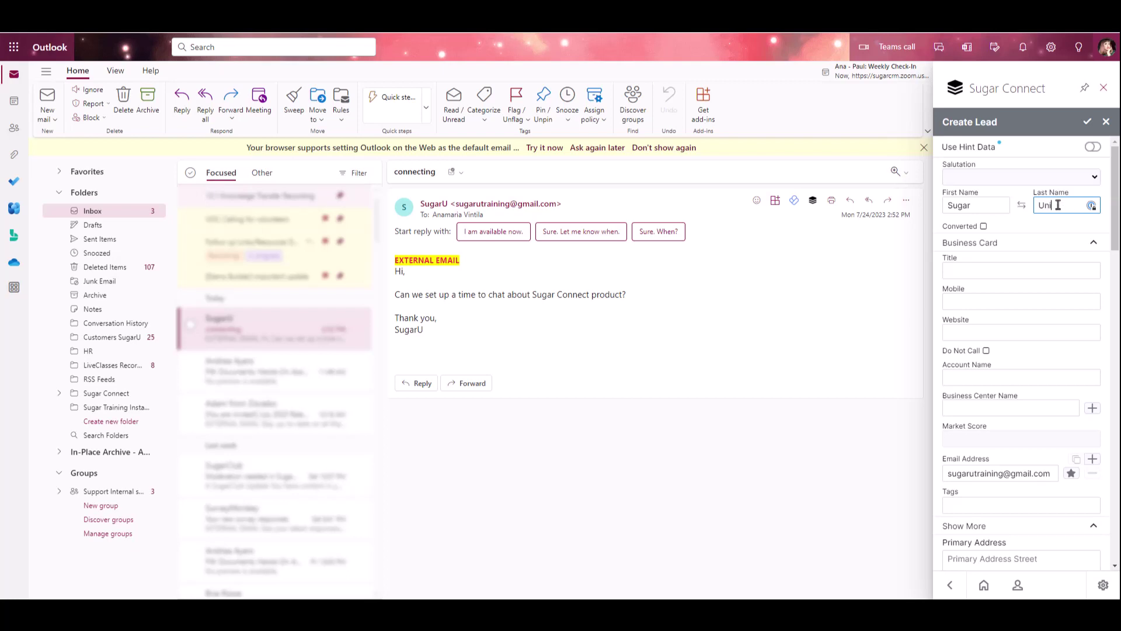
type("versity")
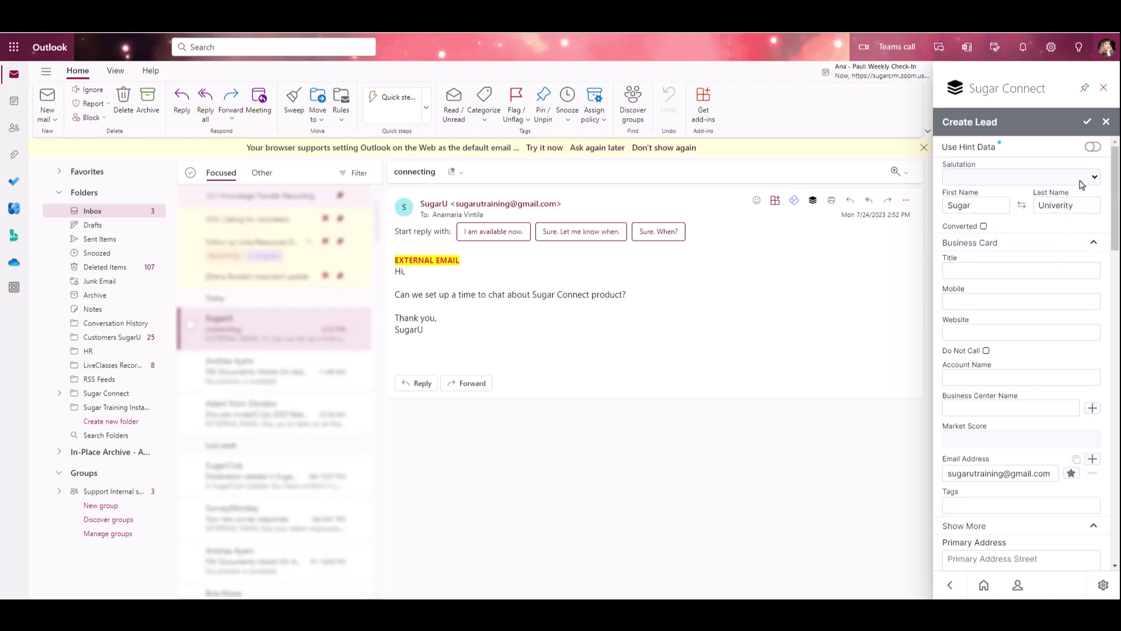
left_click(1086, 124)
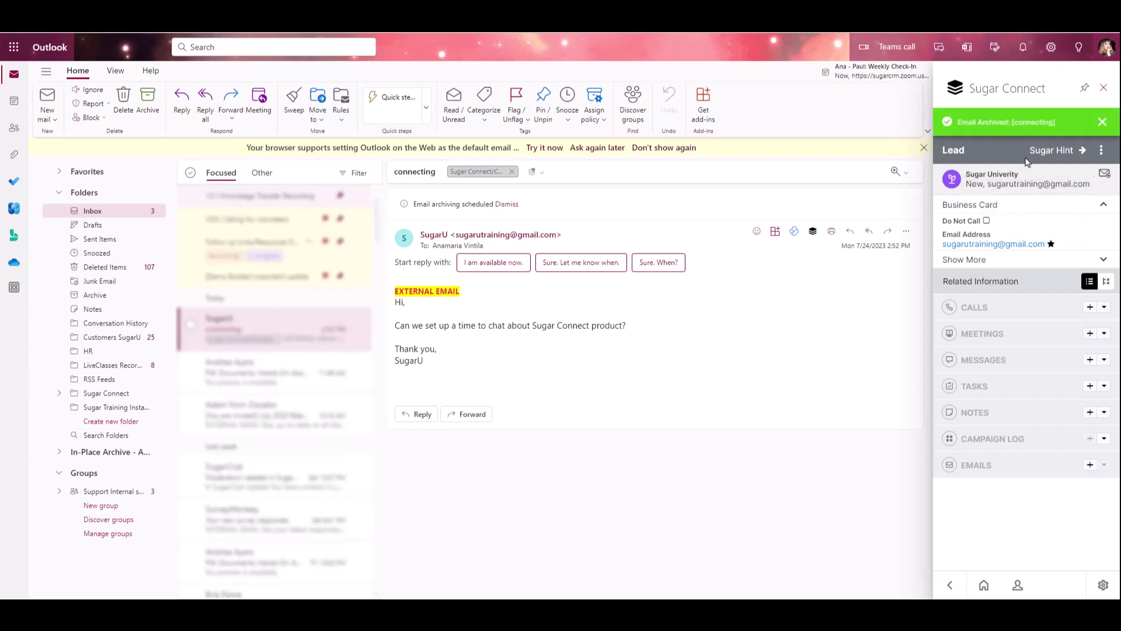
Start a new email and open Sugar Connect for its recipient
left_click(53, 119)
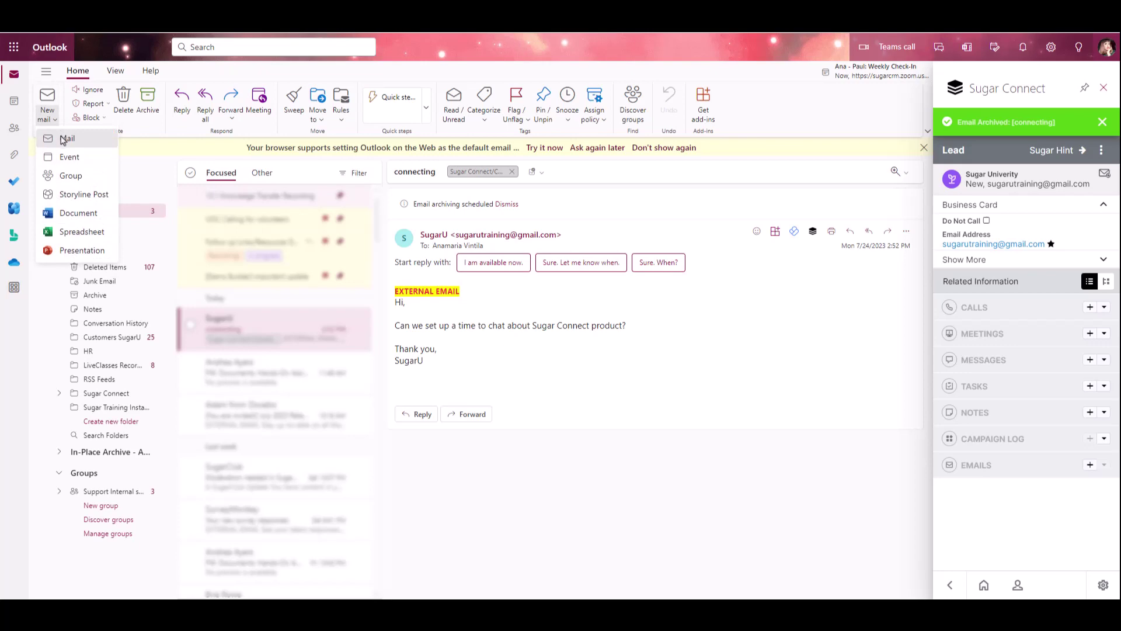
left_click(63, 140)
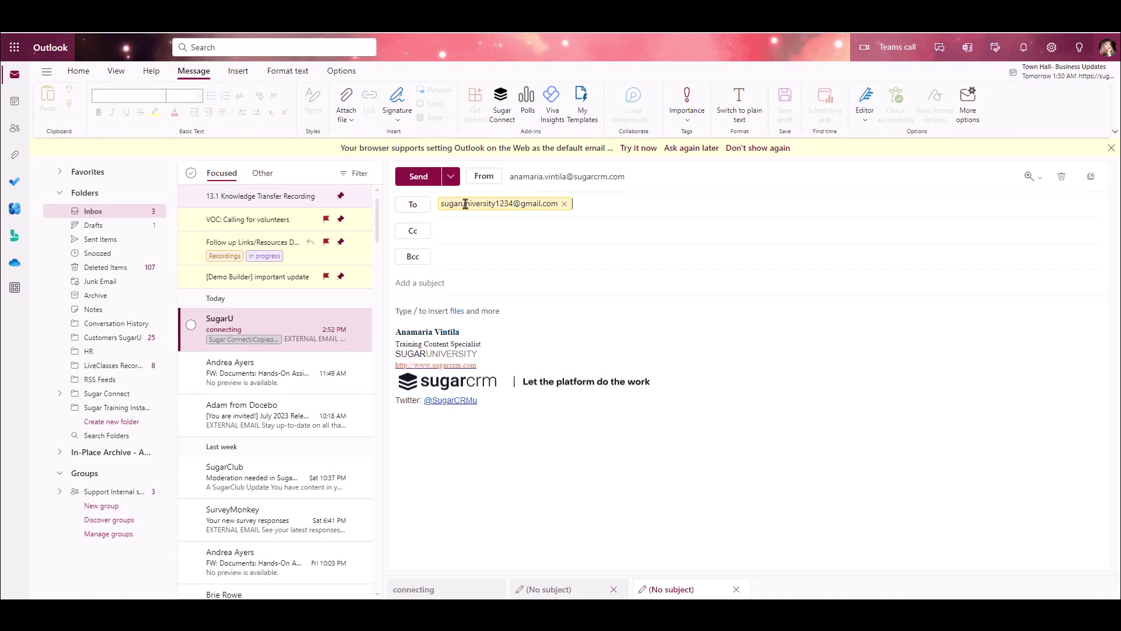
left_click(501, 111)
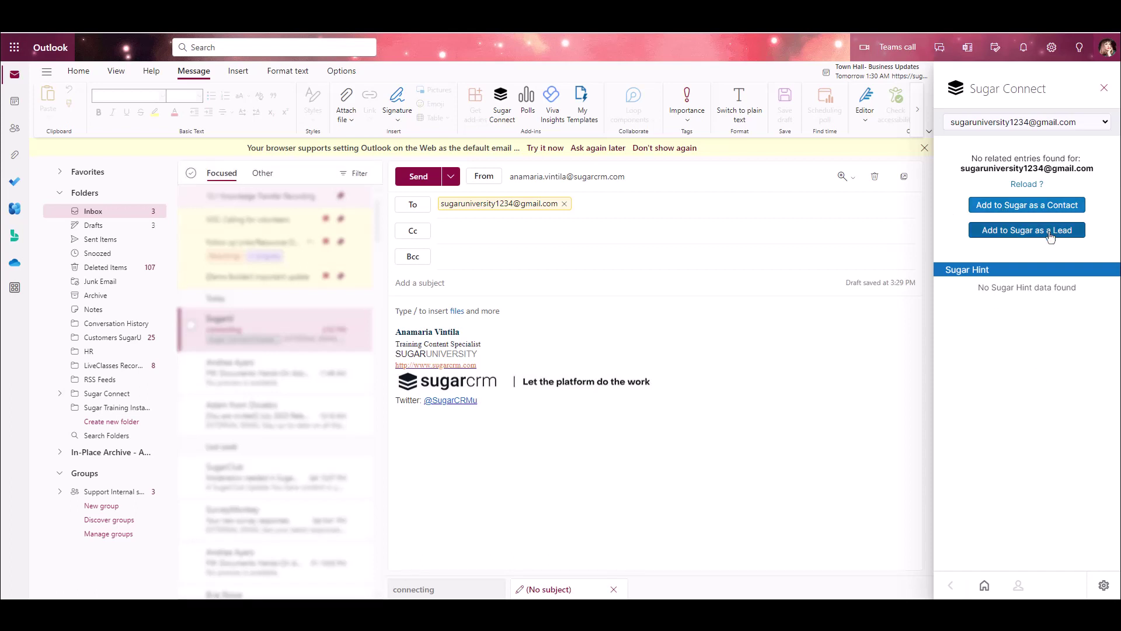
Create and save a Sugar contact for the recipient with first name 'Sugar' and last name 'U'
left_click(1081, 214)
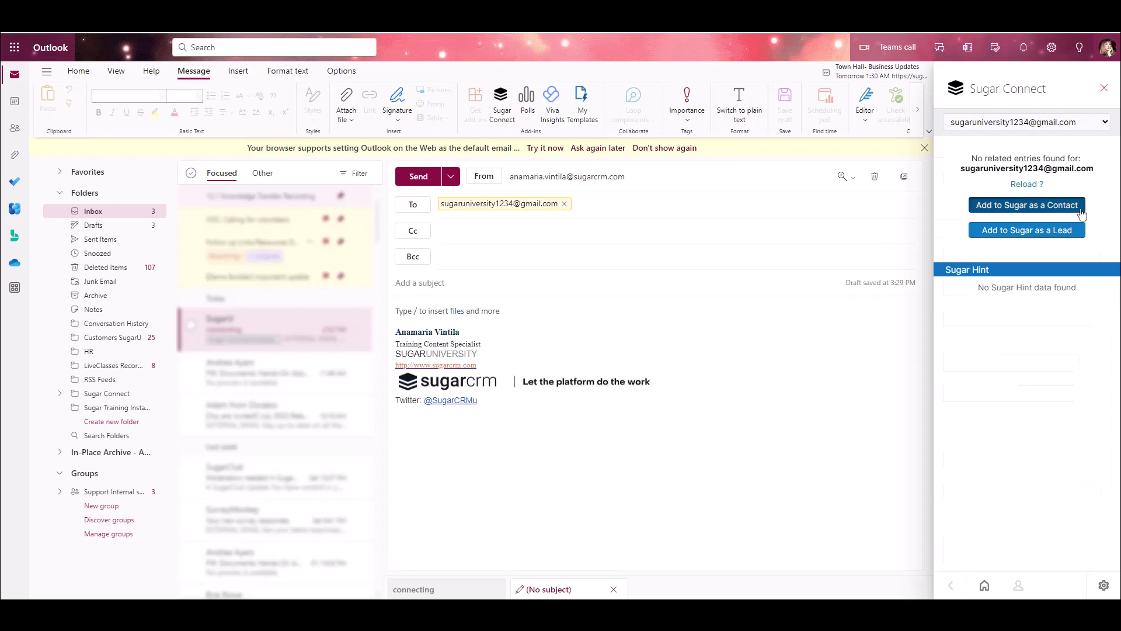
left_click(984, 207)
type("Sugar")
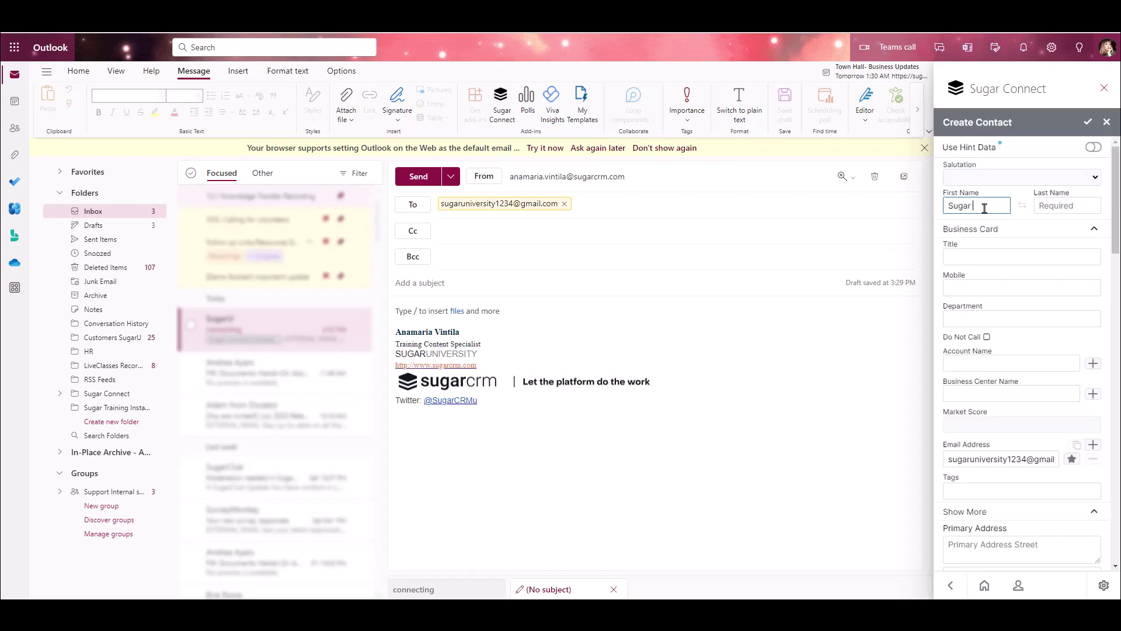
left_click(1056, 206)
type("U")
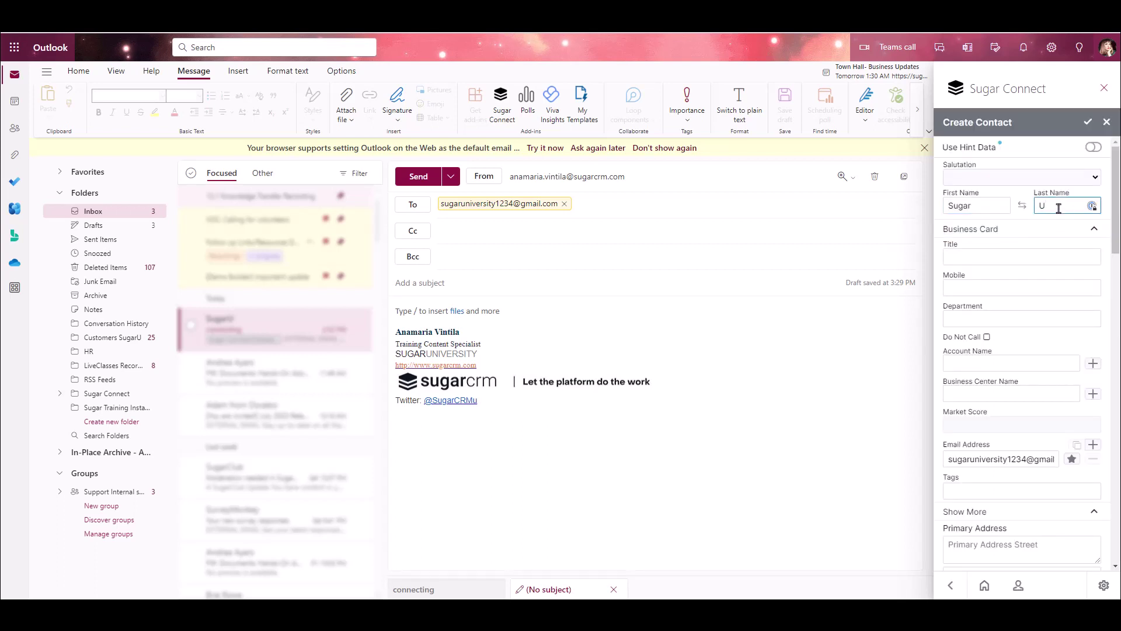
left_click(1088, 124)
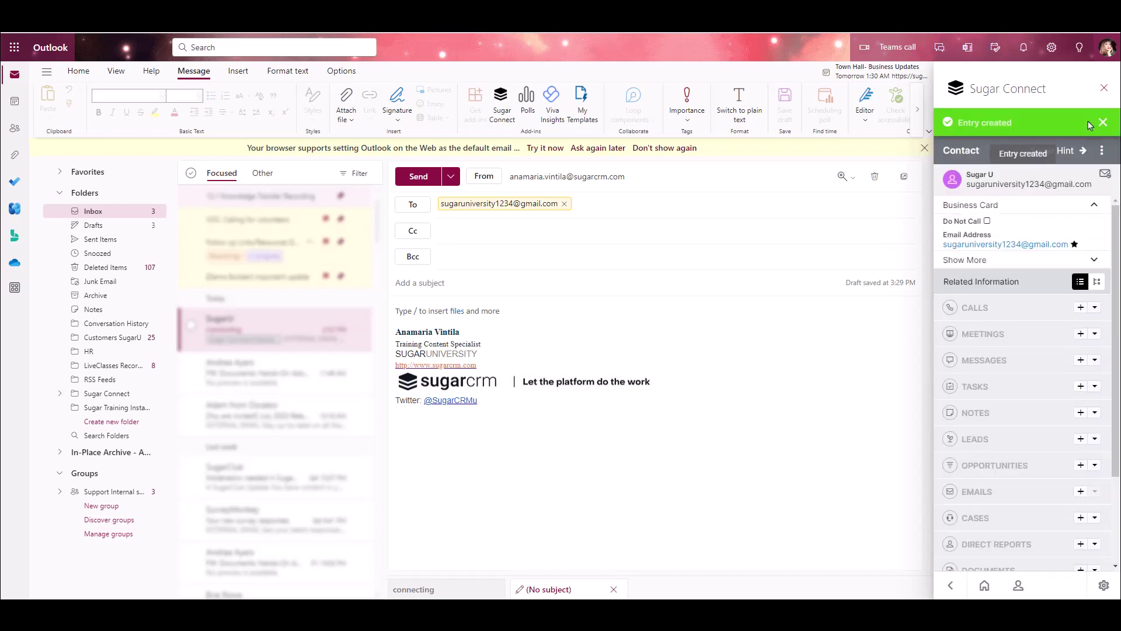
From the Accounts module, create and save a new account named 'Sugar University'
left_click(984, 586)
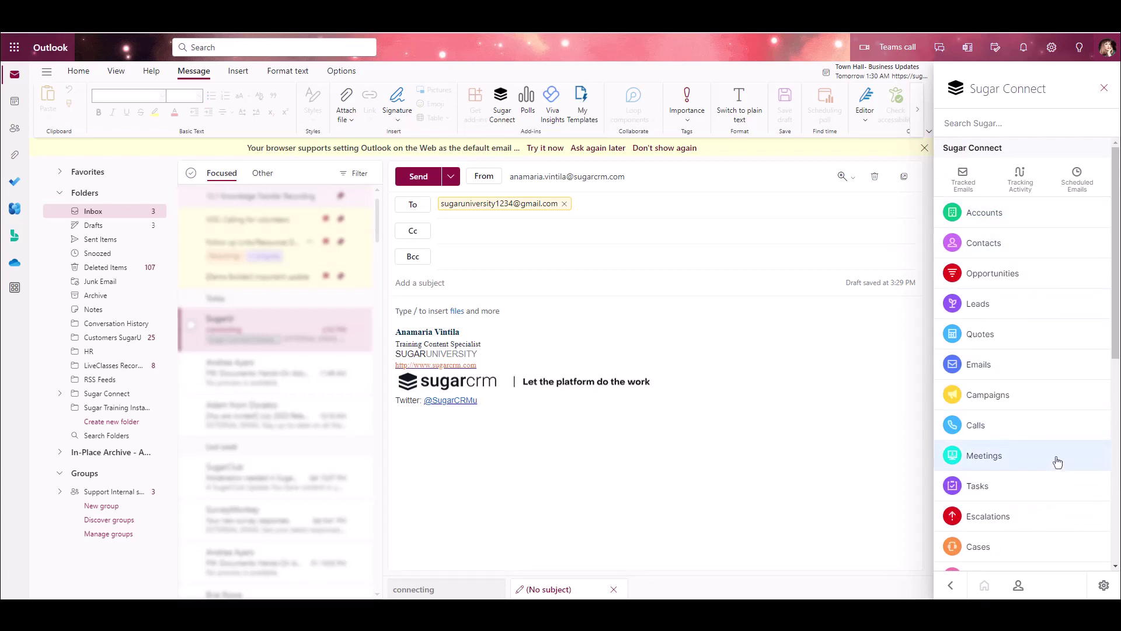
left_click(1070, 226)
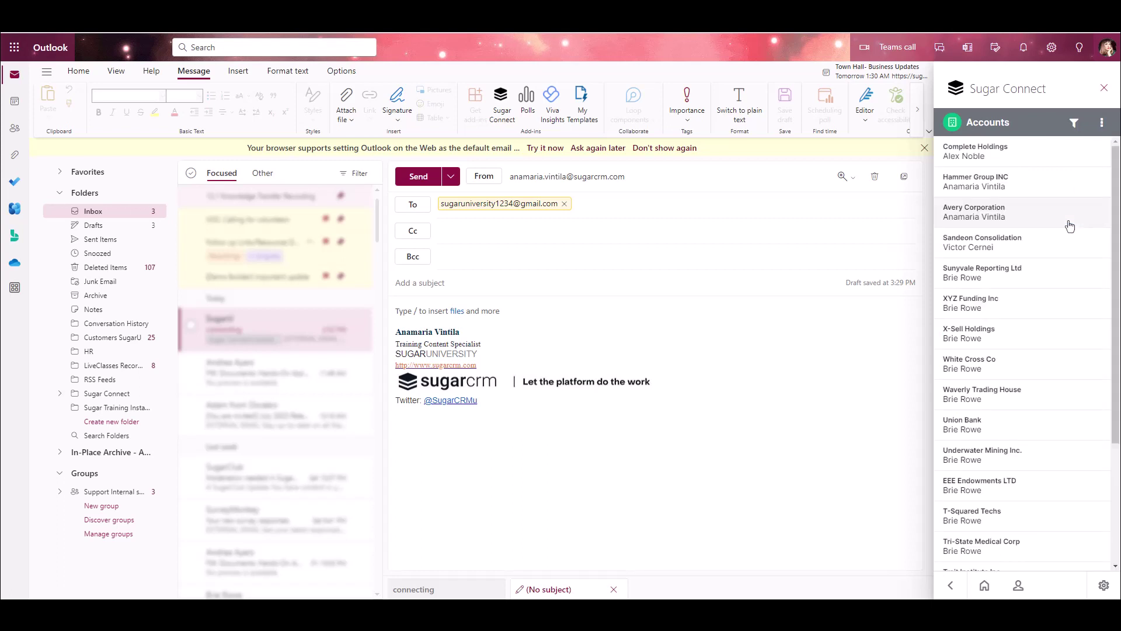
left_click(1102, 125)
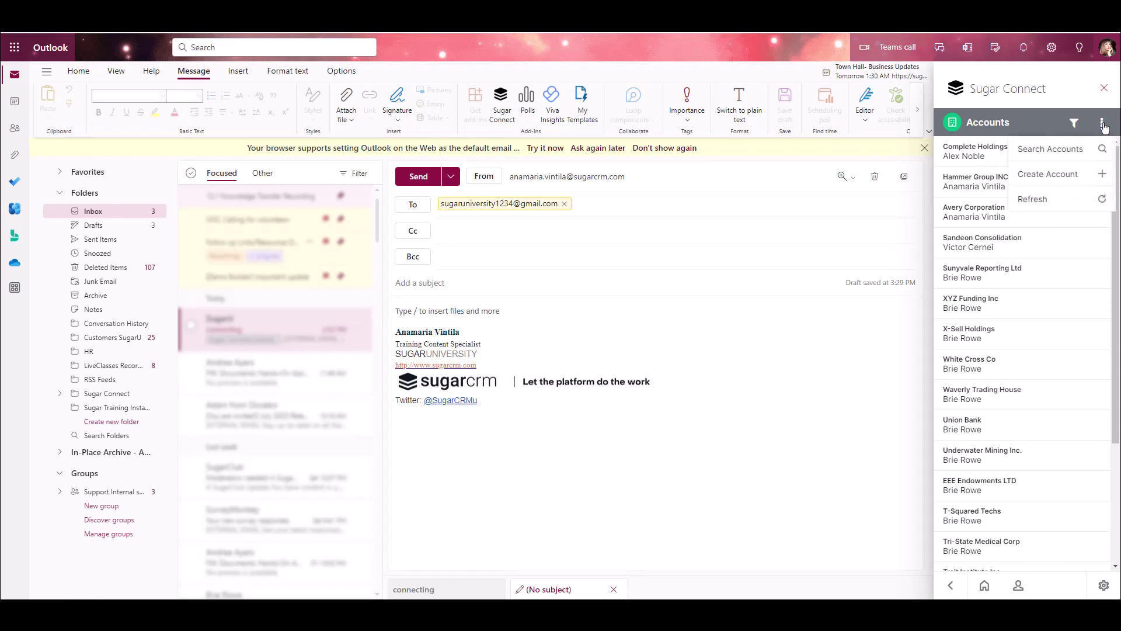
left_click(1078, 175)
left_click(968, 158)
type("Sugar")
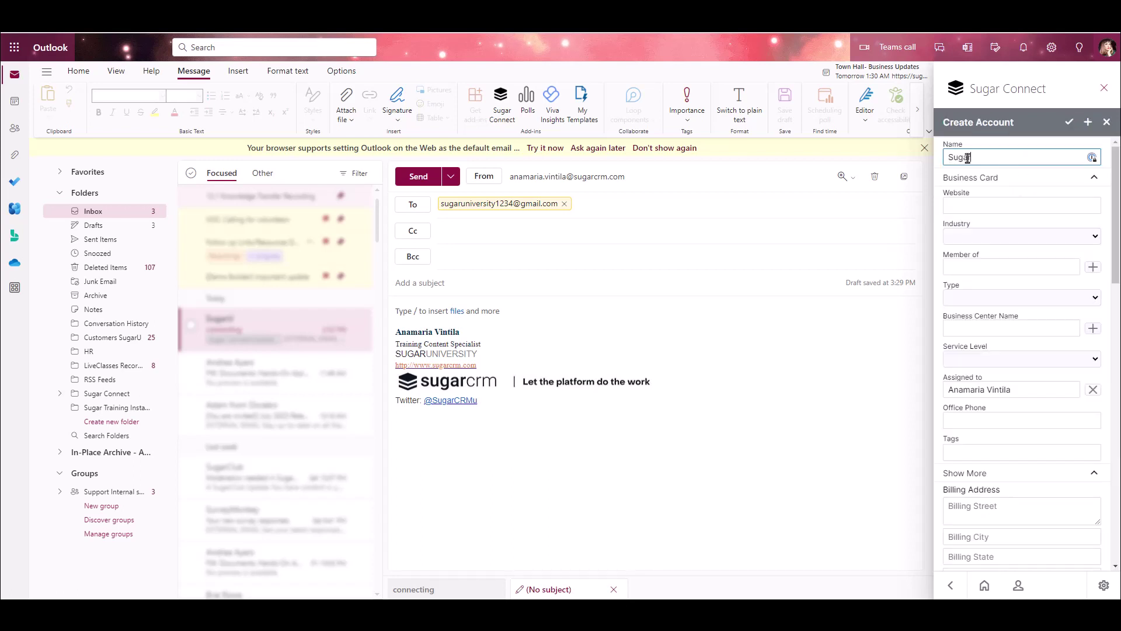
type(" University")
left_click(1069, 123)
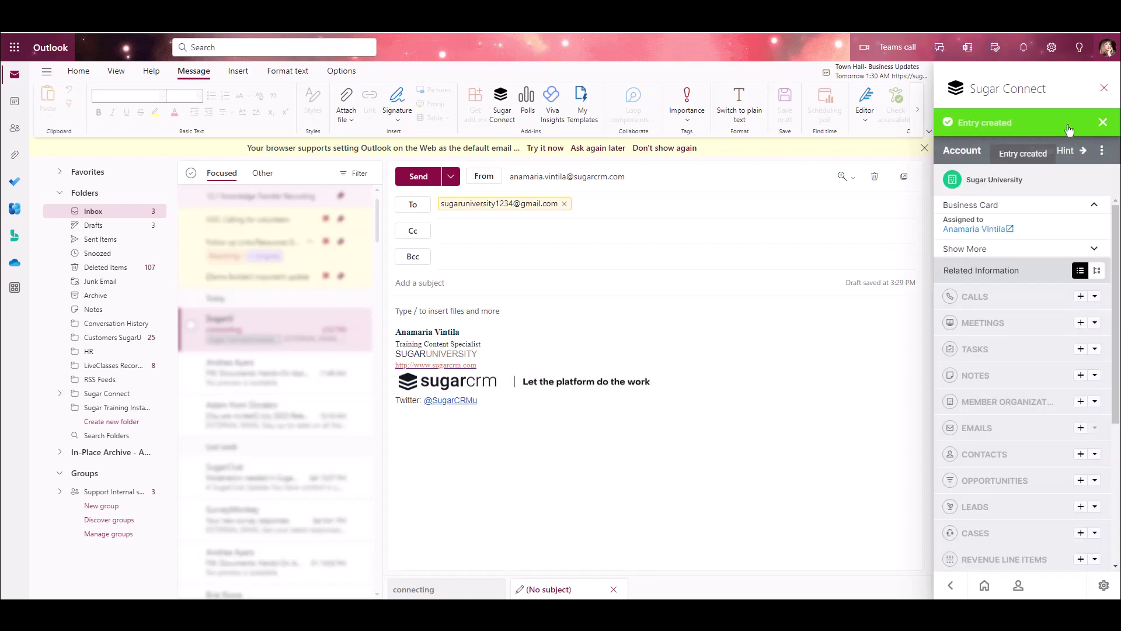
Open the full details of the Avery Corporation operations manager's contact
left_click(985, 584)
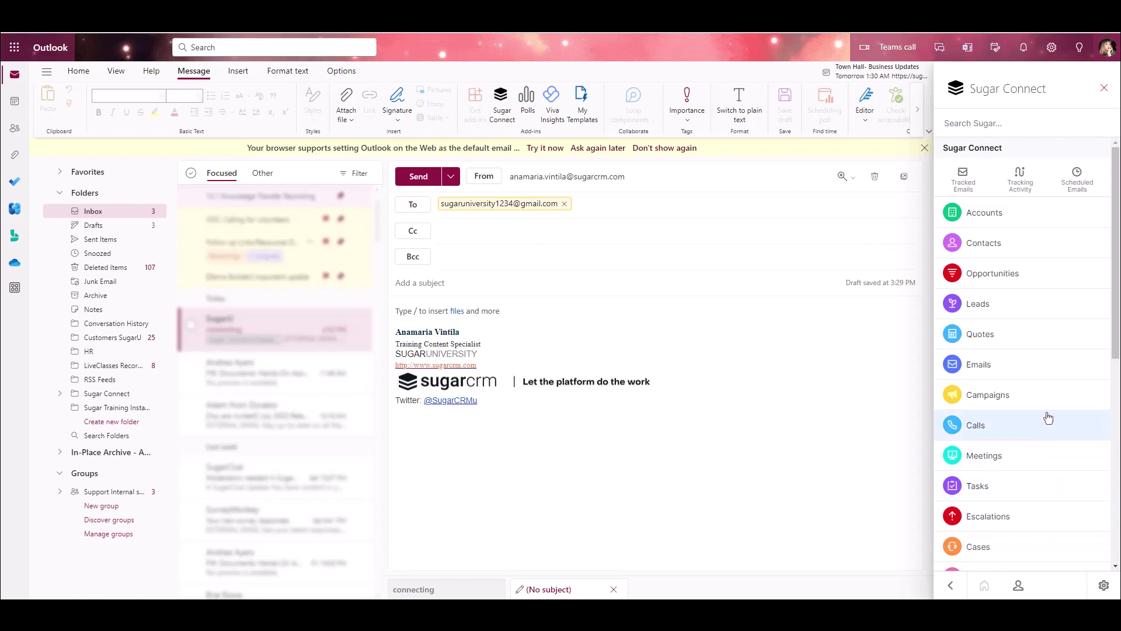
left_click(1053, 251)
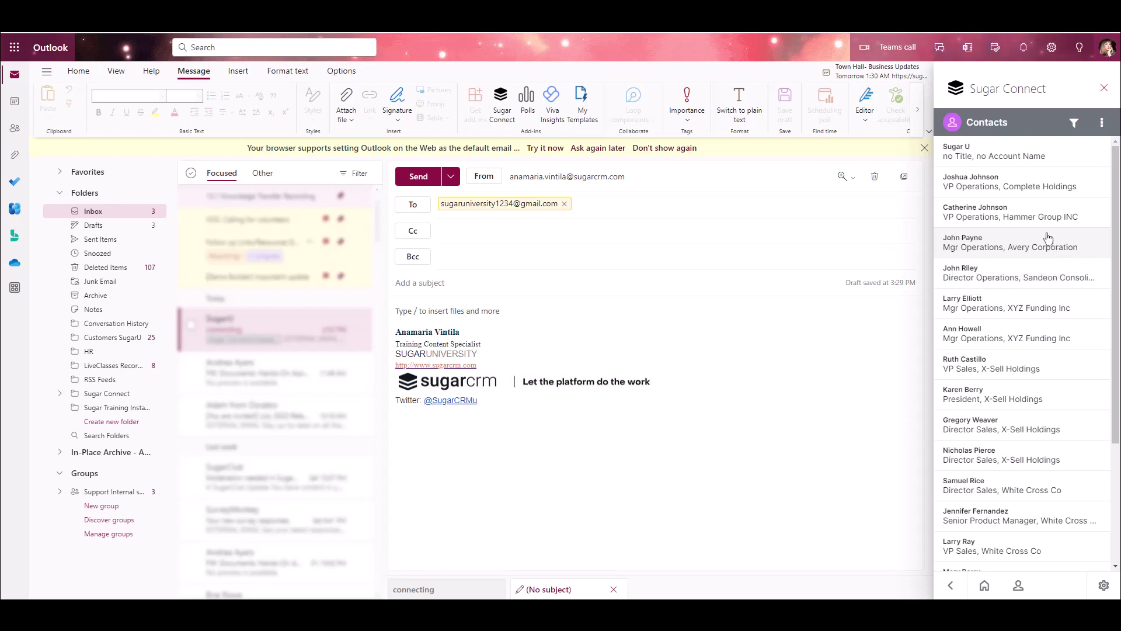
left_click(1048, 238)
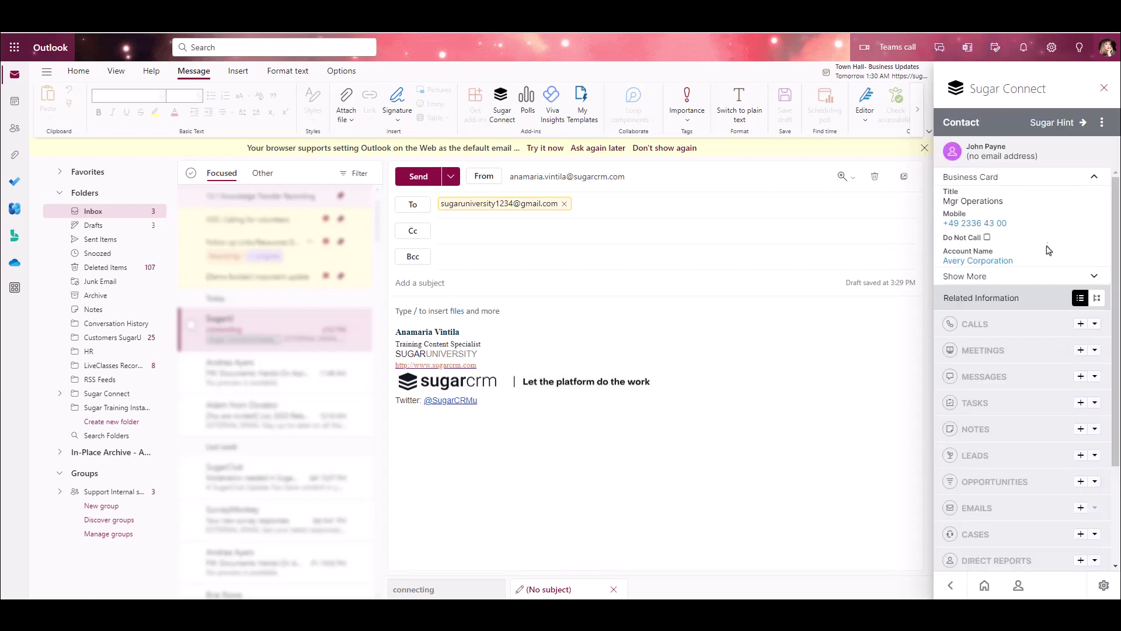
left_click(1045, 279)
Edit the contact, delete the trailing digit of its mobile number, and save
left_click(1101, 122)
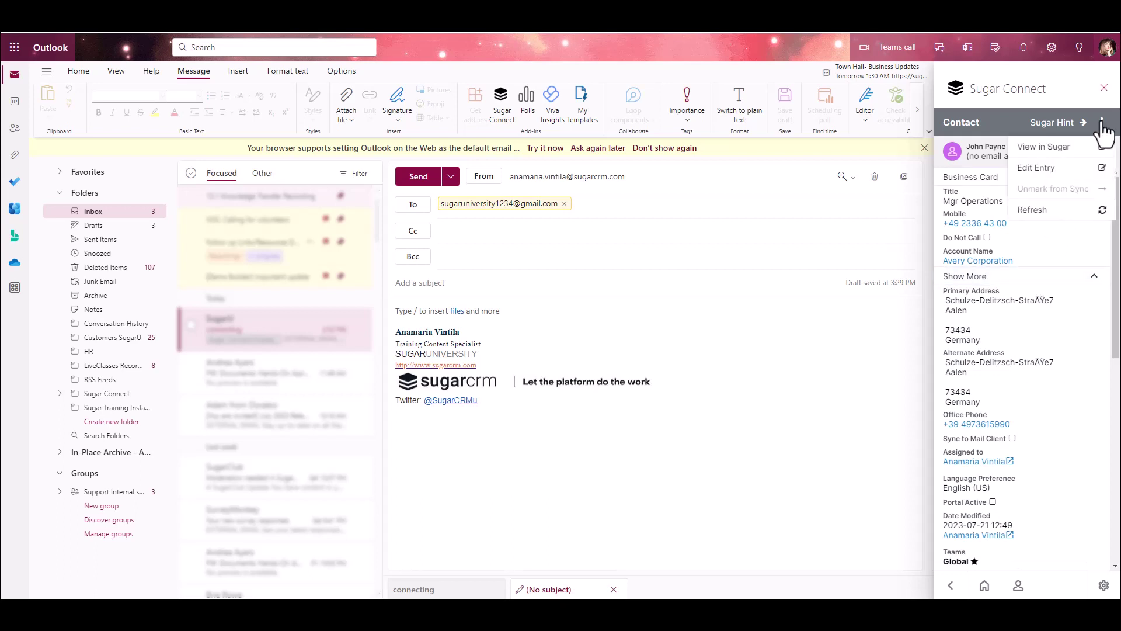
left_click(1071, 170)
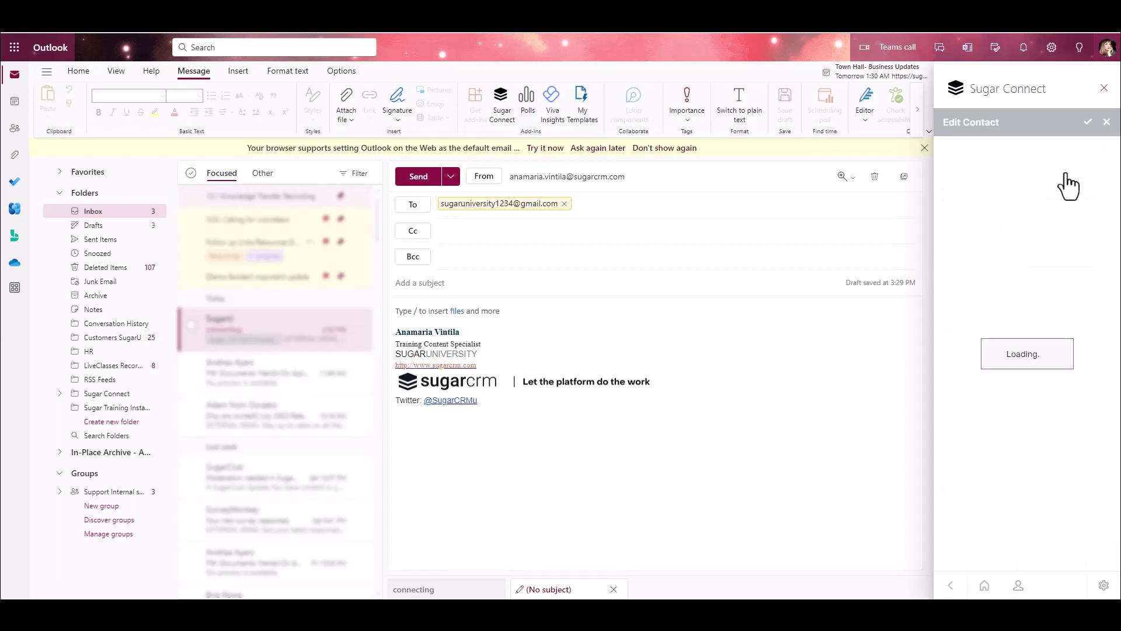
left_click(1010, 268)
key("BackSpace")
key("BackSpace")
key("BackSpace")
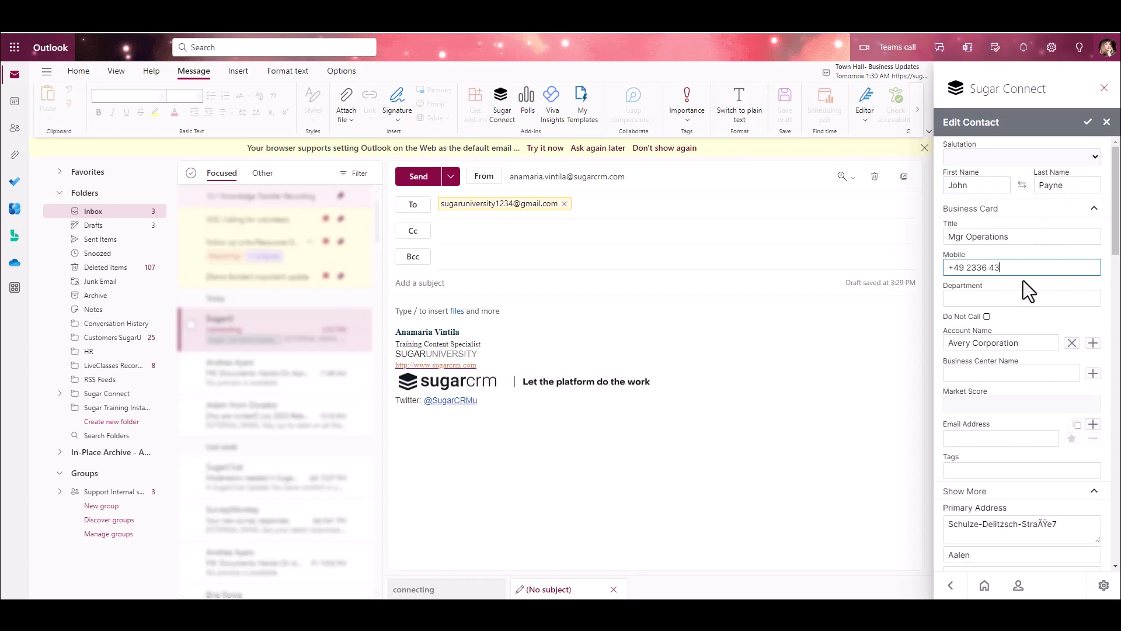
left_click(1087, 121)
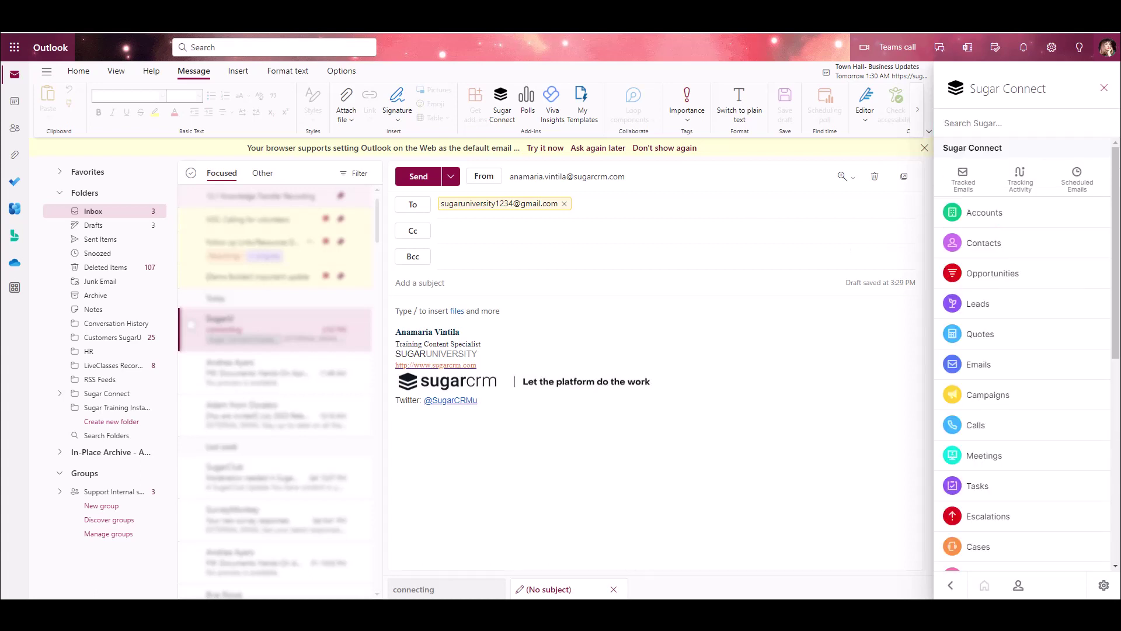
Open the 'Sugar Univerity' lead from the Leads list and show its record actions
left_click(1031, 297)
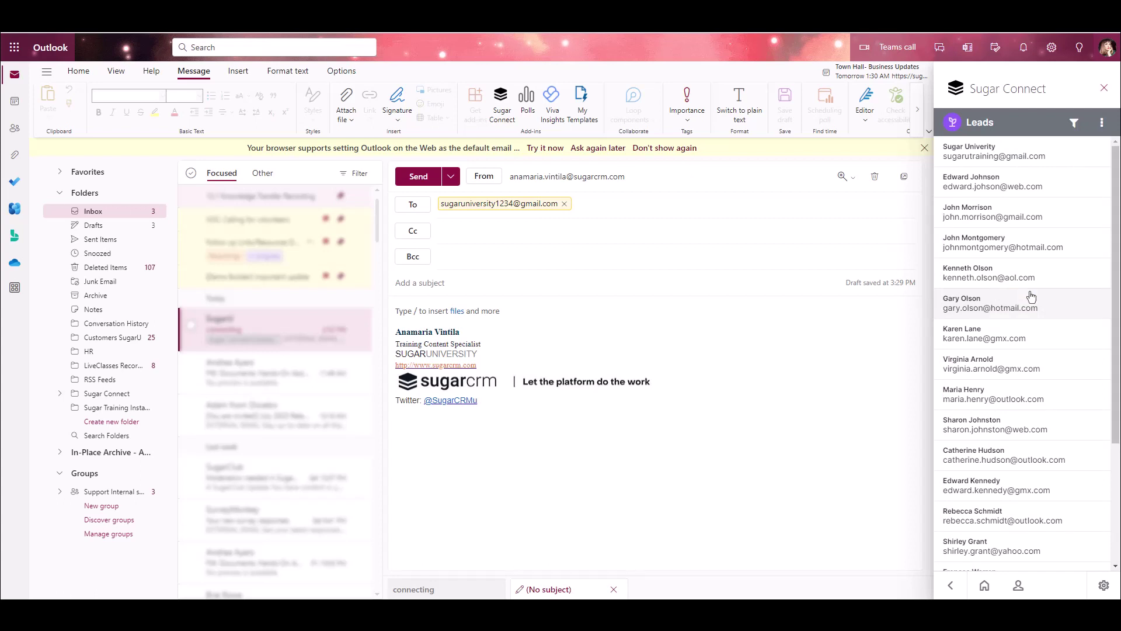
left_click(1068, 153)
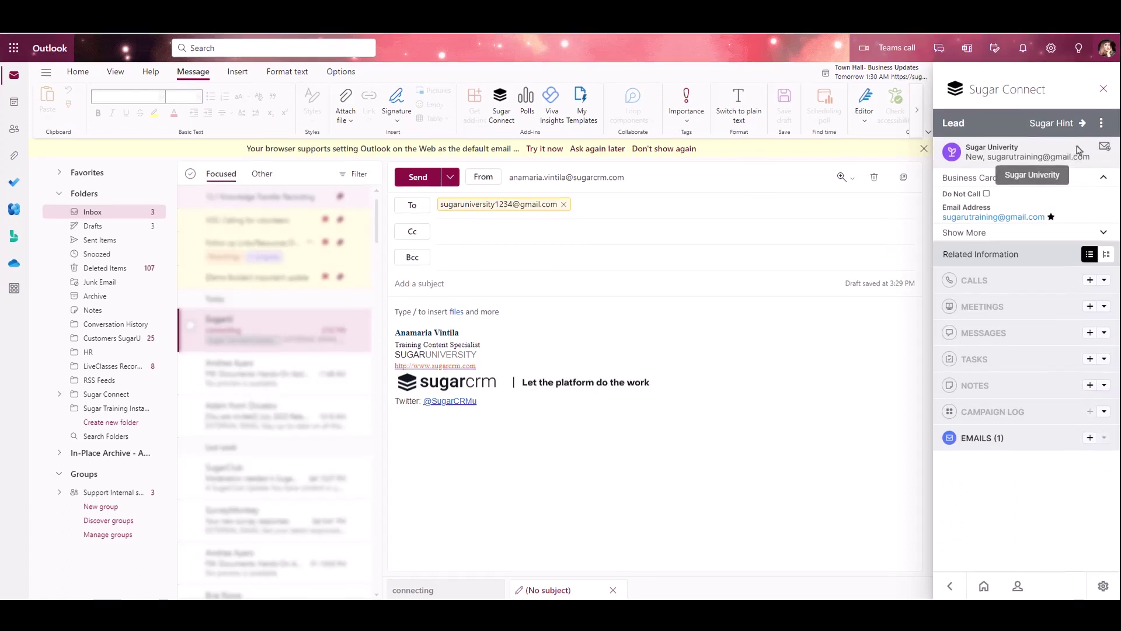
left_click(1102, 124)
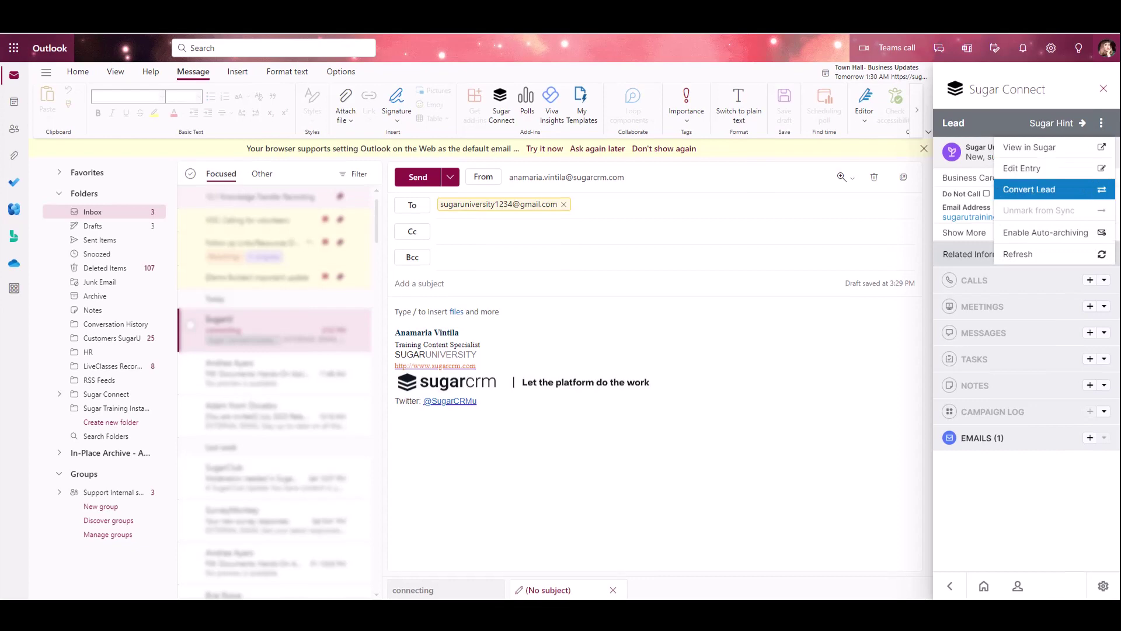
Convert the lead, creating its contact with title 'Sr Trainer' and new tag 'basic'
left_click(1032, 190)
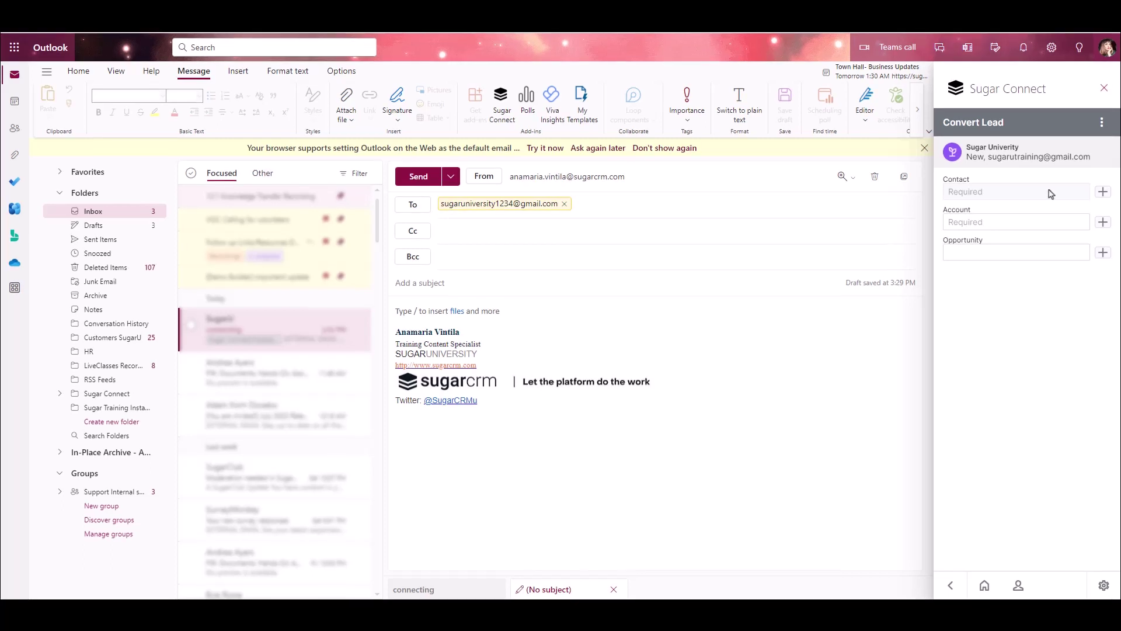
left_click(1102, 192)
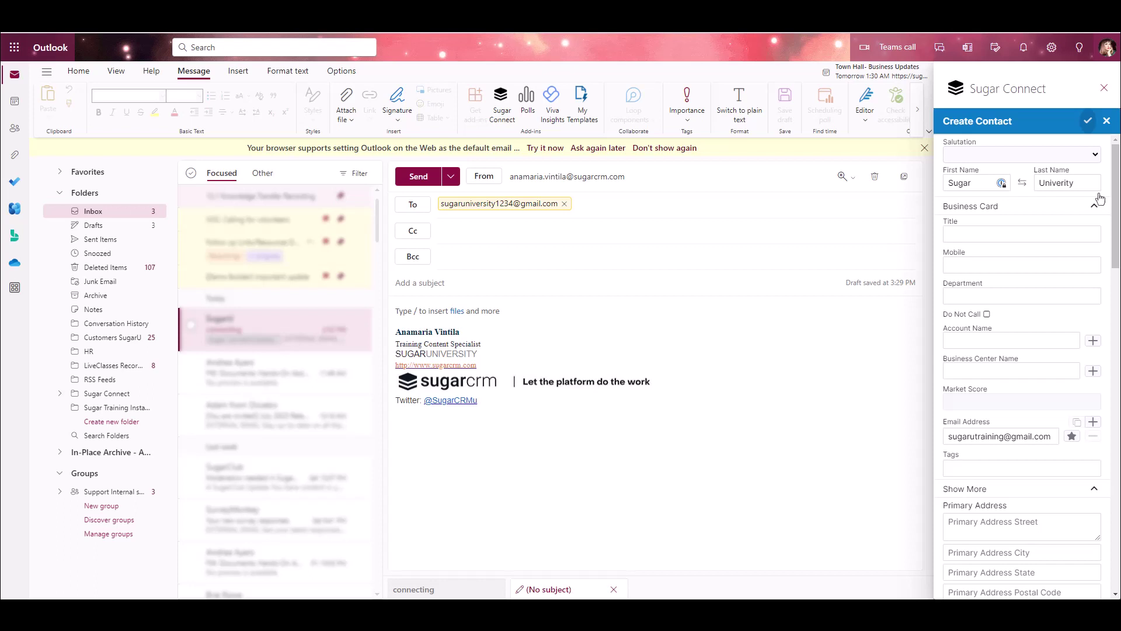
left_click(1003, 233)
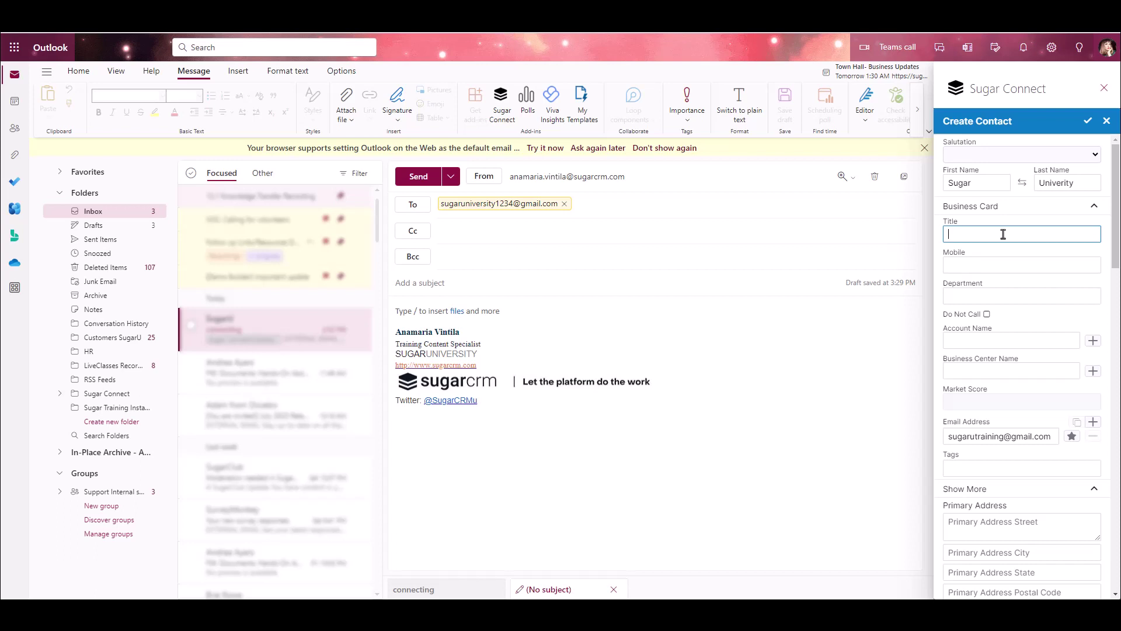
type("Sr Trainer")
left_click(980, 473)
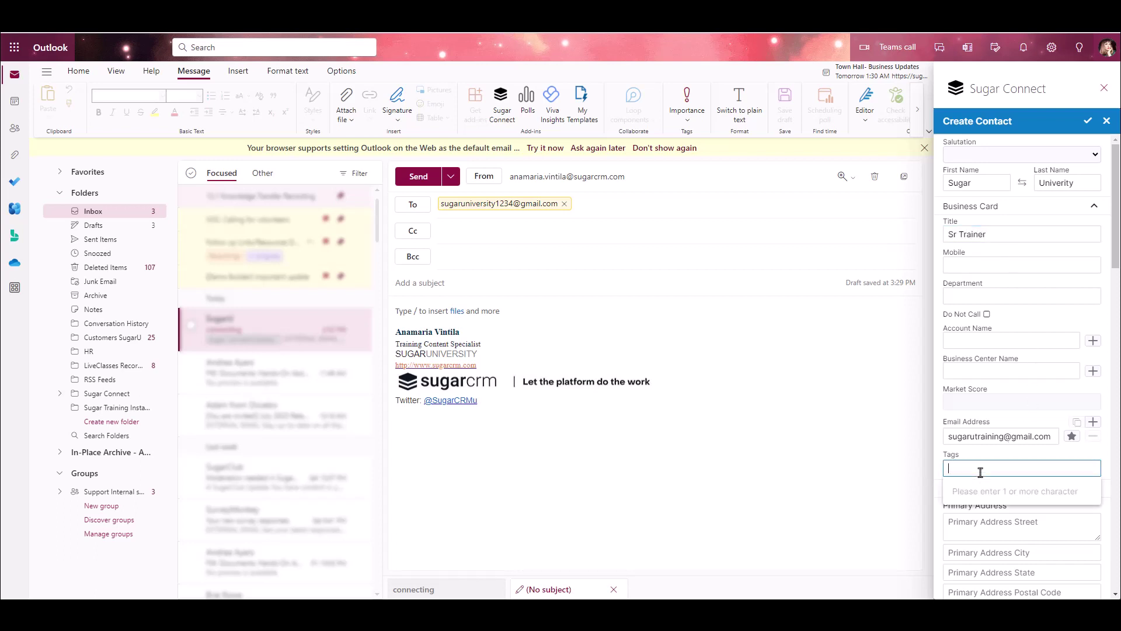
type("basic")
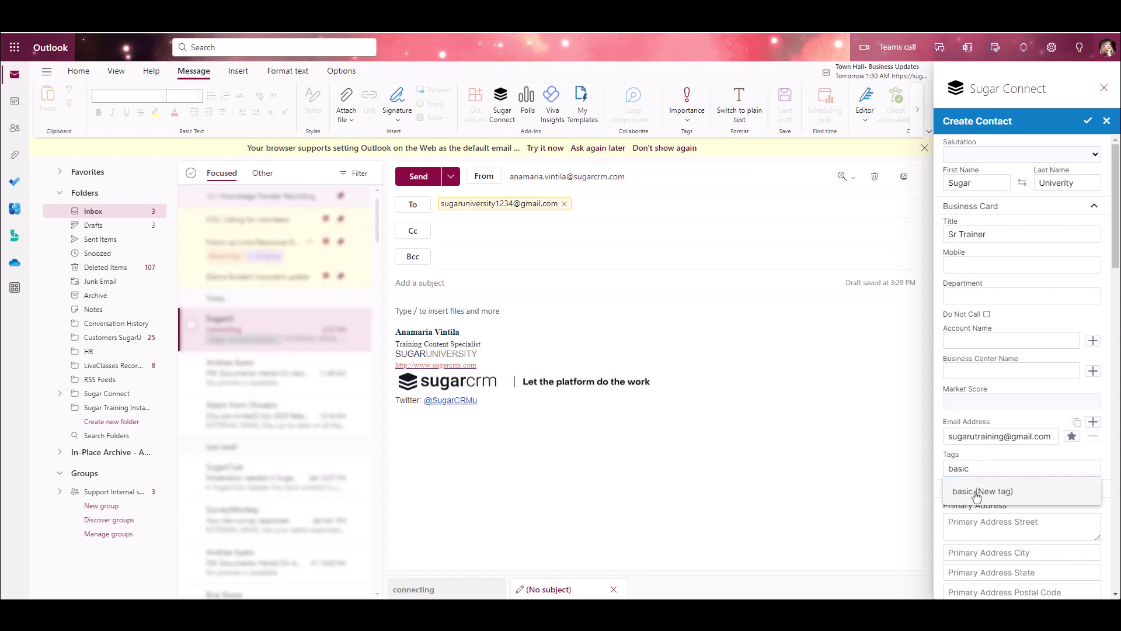
left_click(976, 493)
left_click(1088, 121)
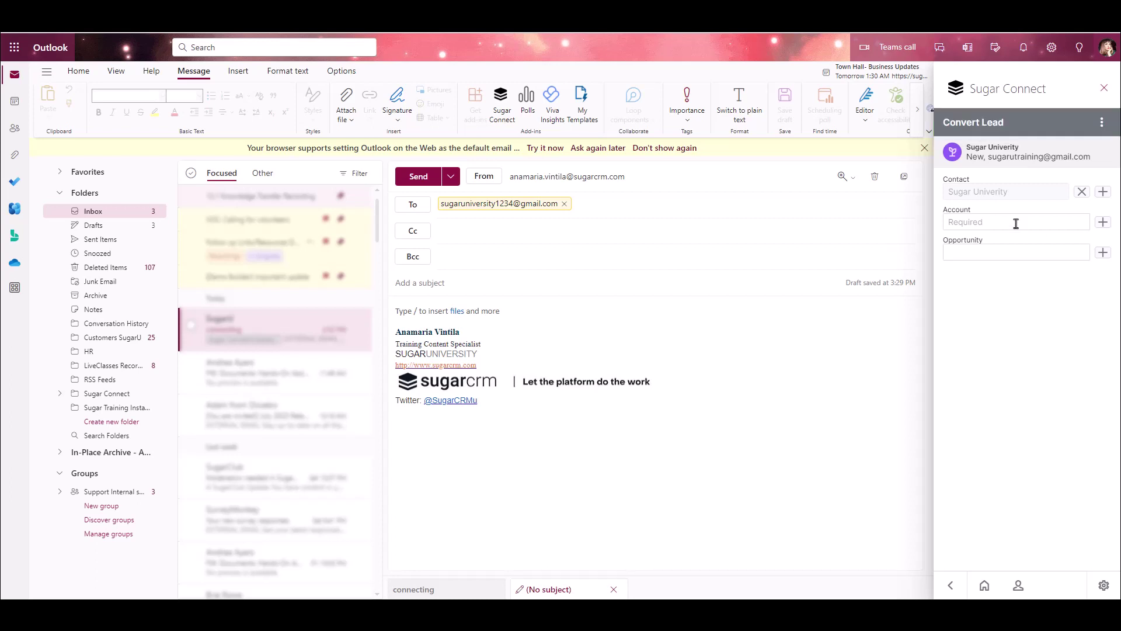
Link the existing 'Sugar University' account to the lead conversion
left_click(1016, 223)
left_click(1007, 246)
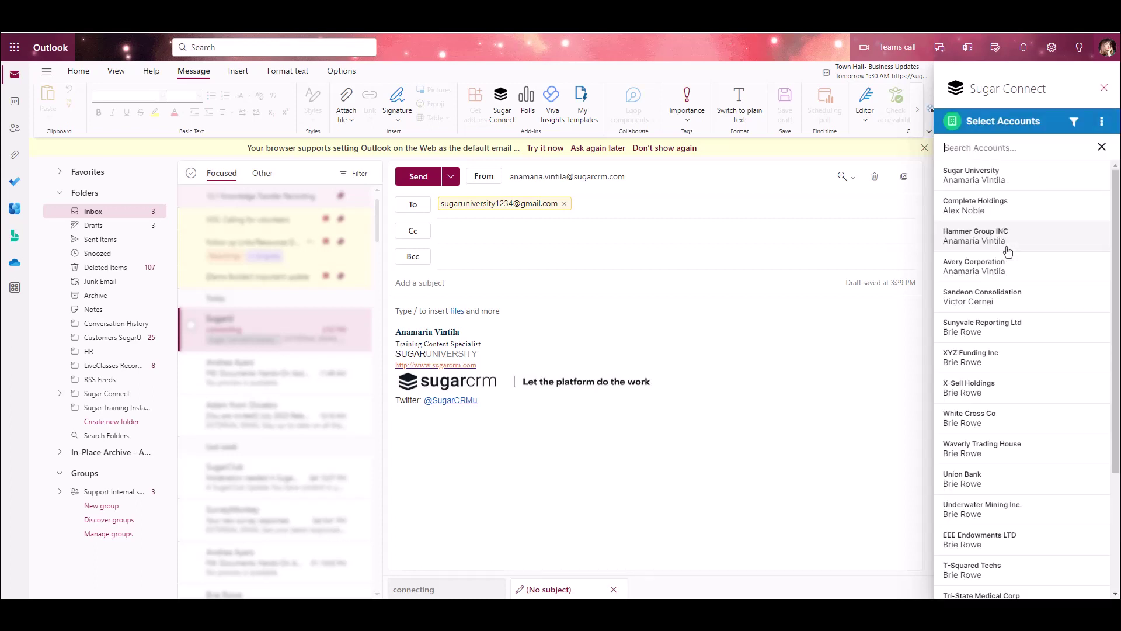
left_click(1002, 182)
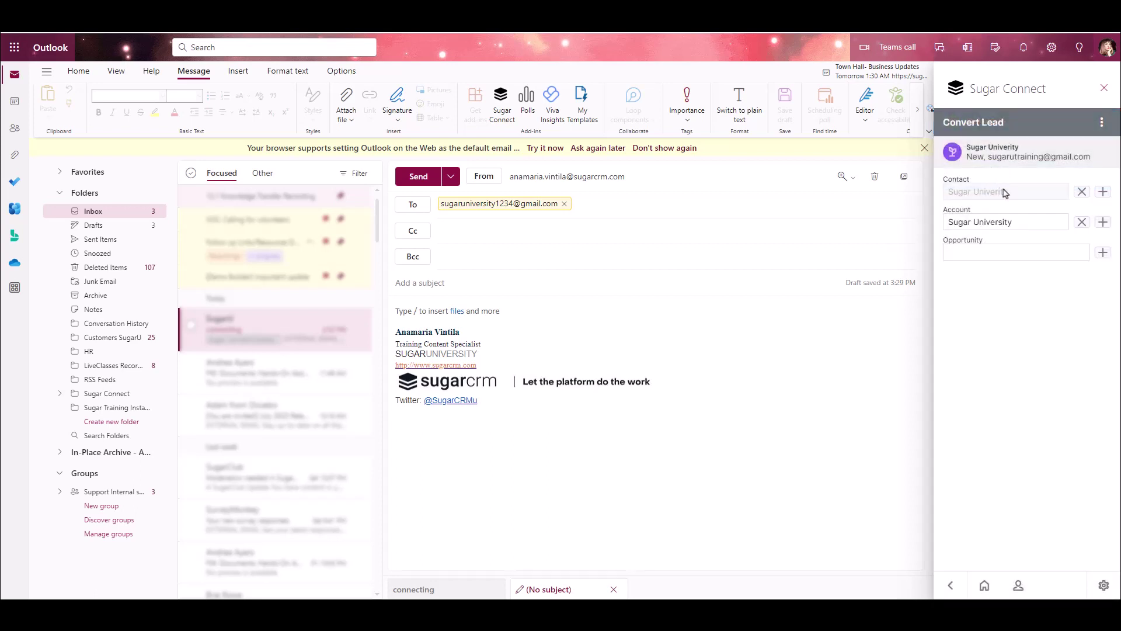
Add an opportunity with next step 'call the client' and type New Business, then save and convert
left_click(1101, 255)
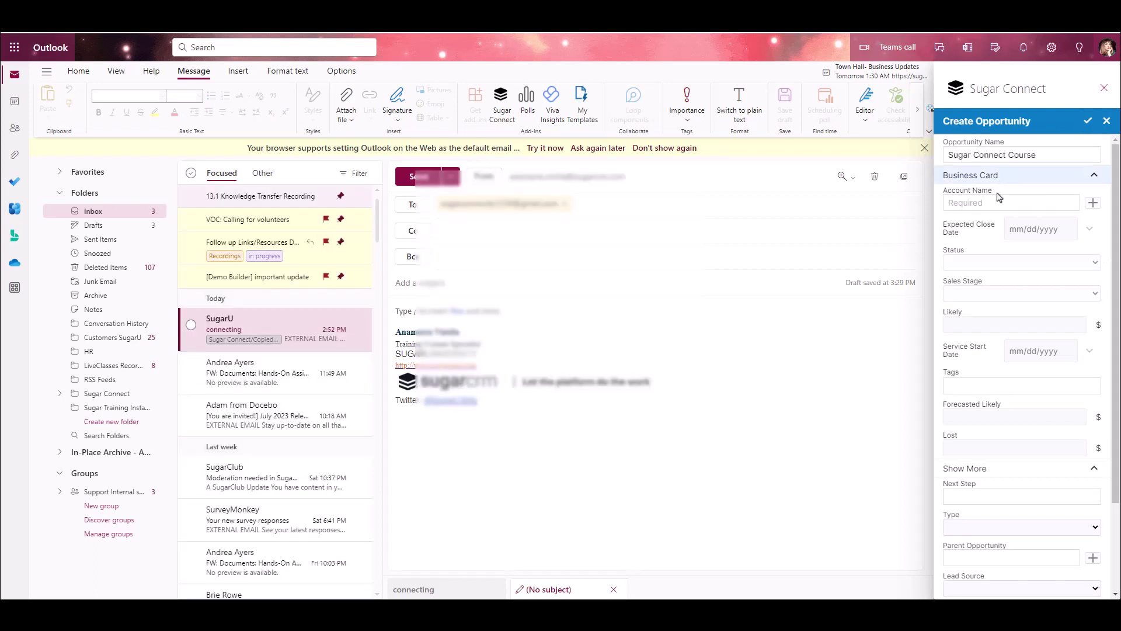
left_click(995, 175)
left_click(996, 220)
type("call the client")
left_click(985, 251)
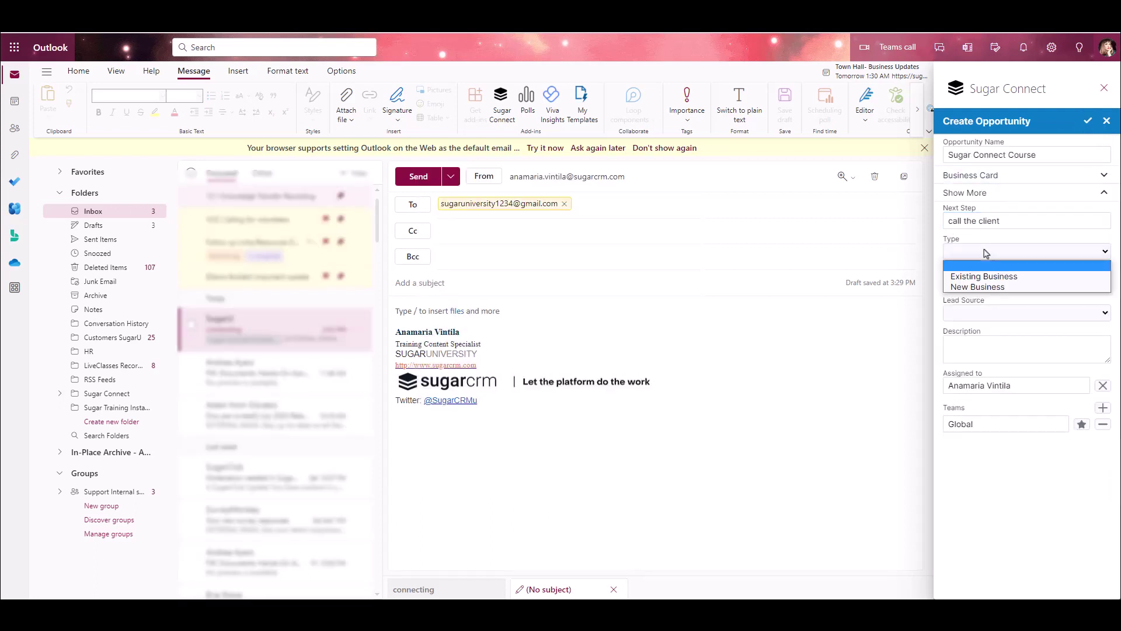
left_click(977, 286)
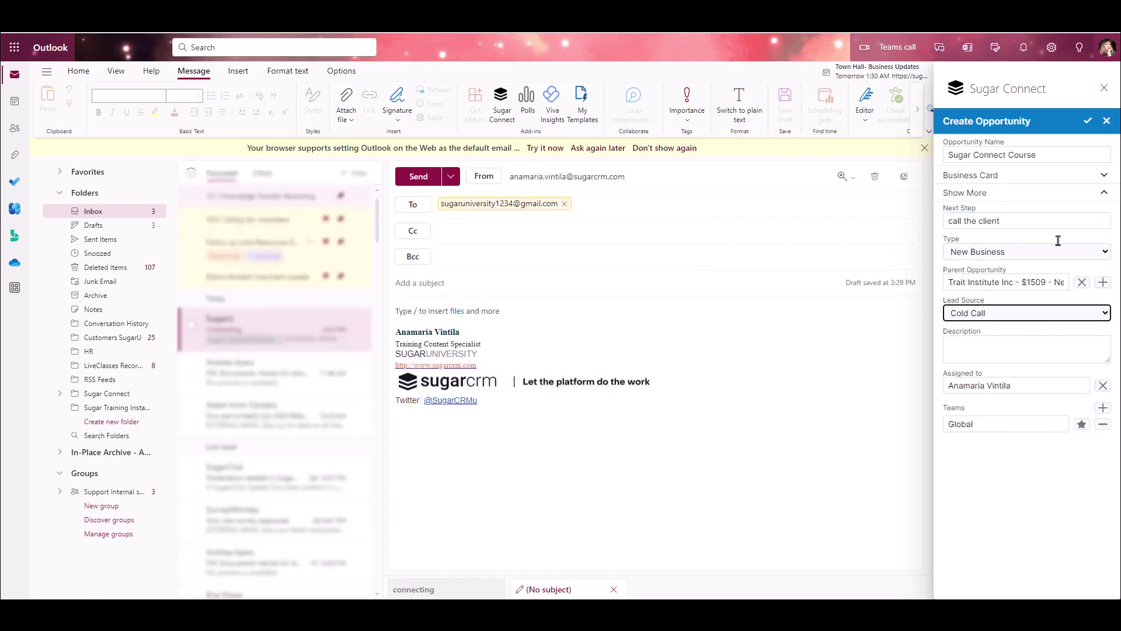
left_click(1087, 121)
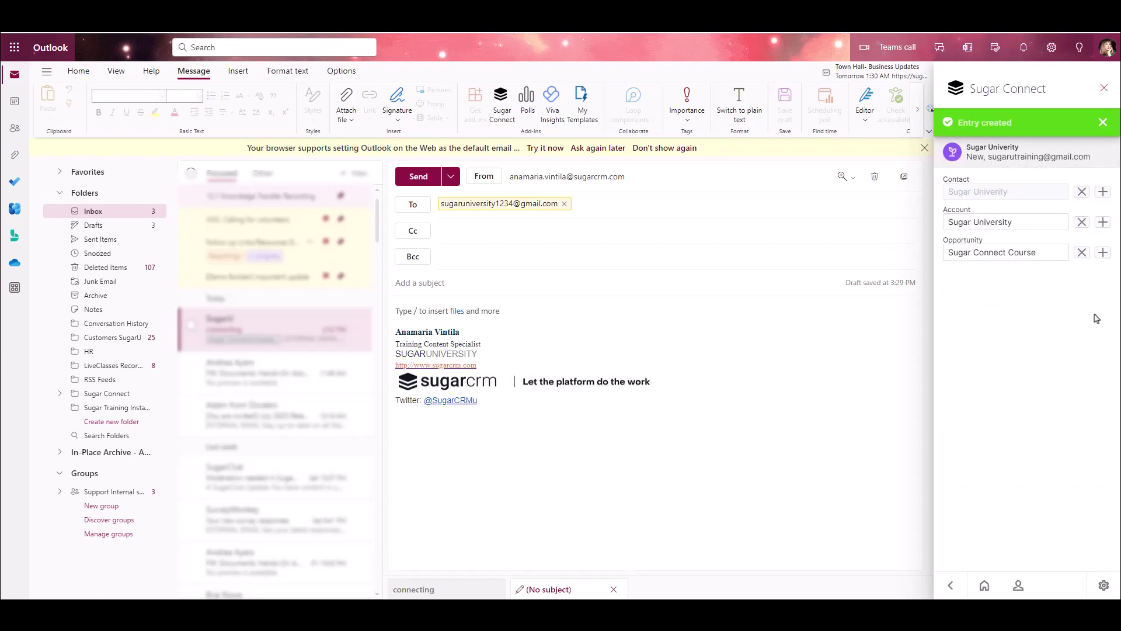
left_click(1102, 124)
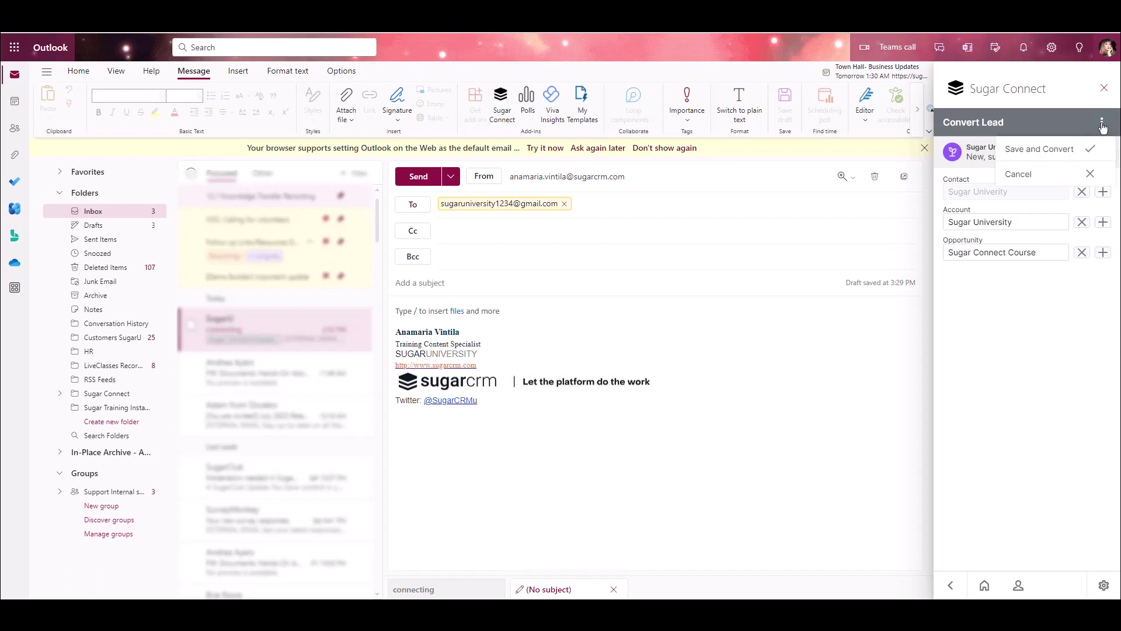
left_click(1056, 152)
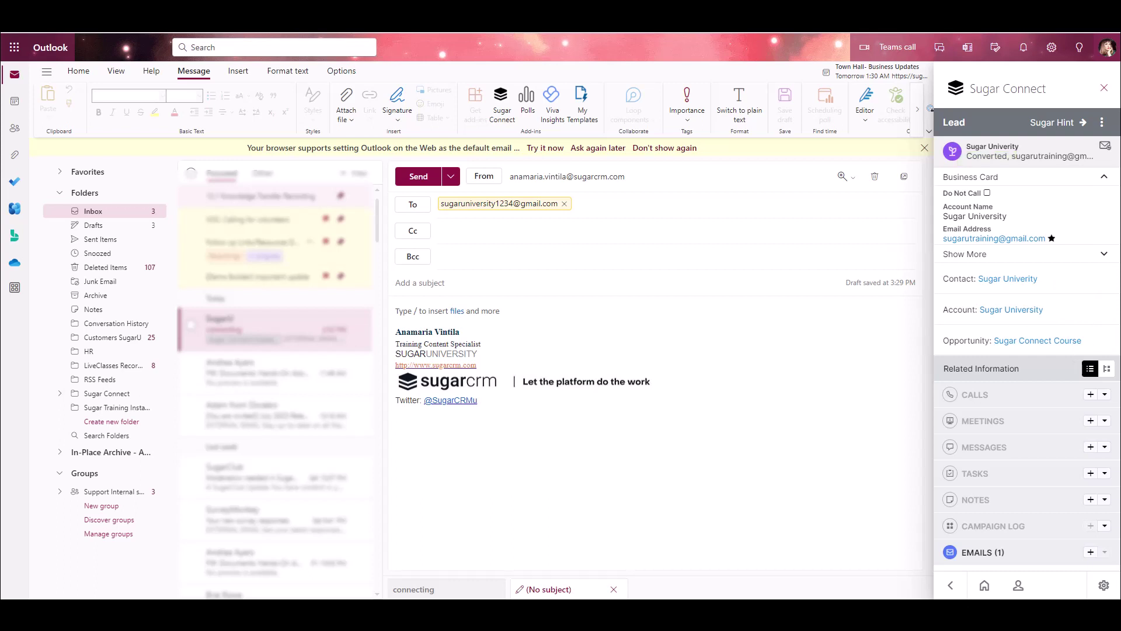
In Tasks, tick QA SUGAR TASK as completed, confirm, and go back to Home
left_click(987, 586)
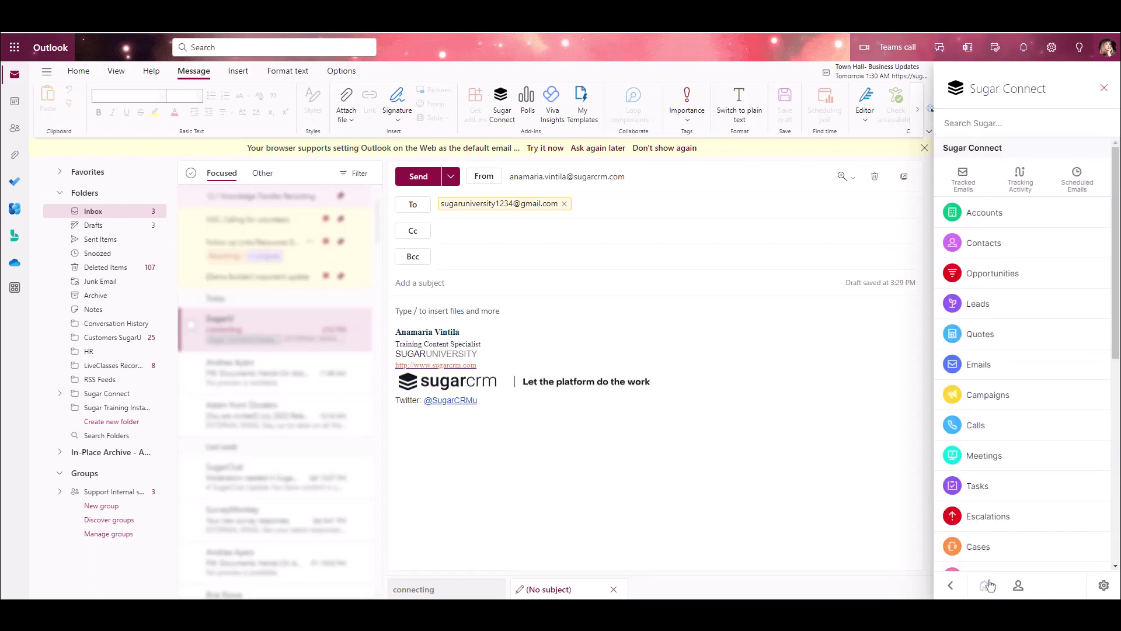
left_click(1011, 488)
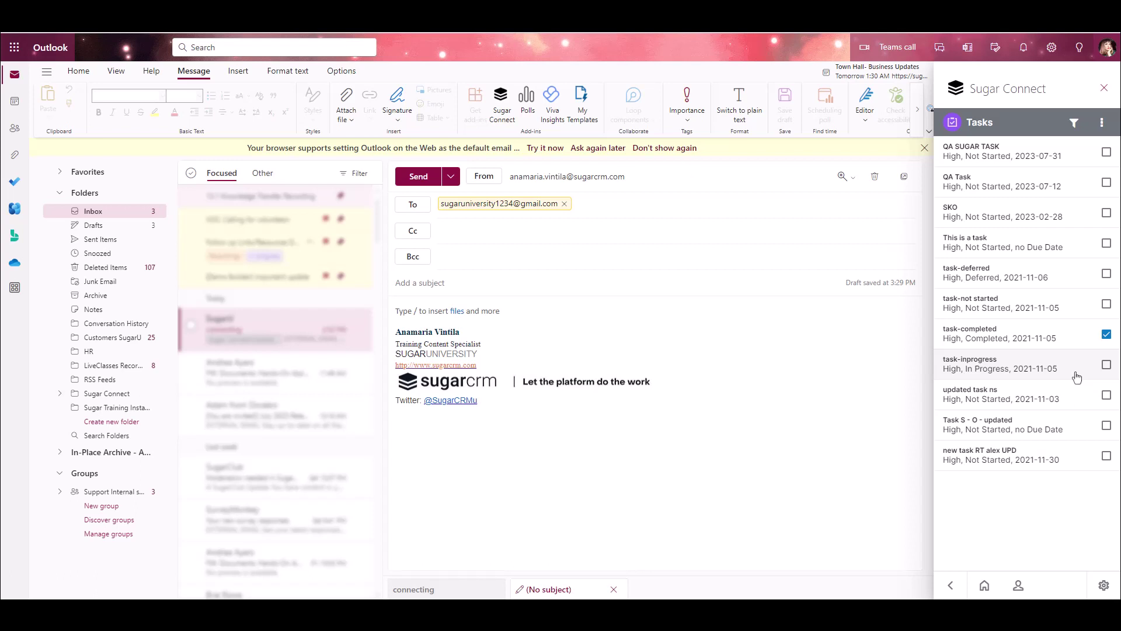
left_click(1107, 155)
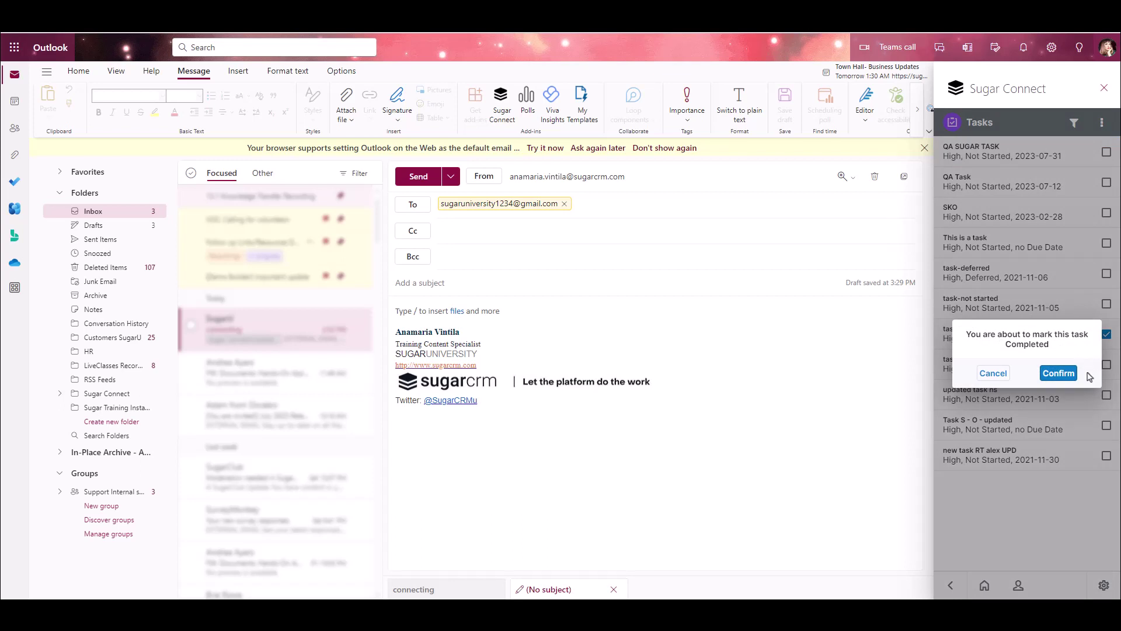
left_click(1069, 375)
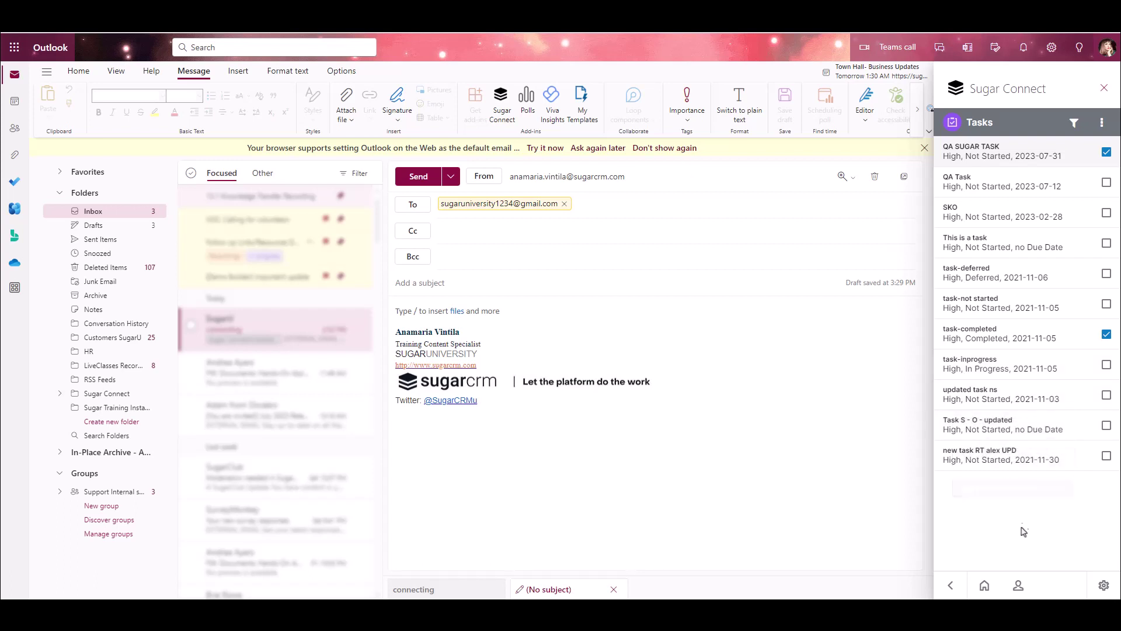
left_click(985, 585)
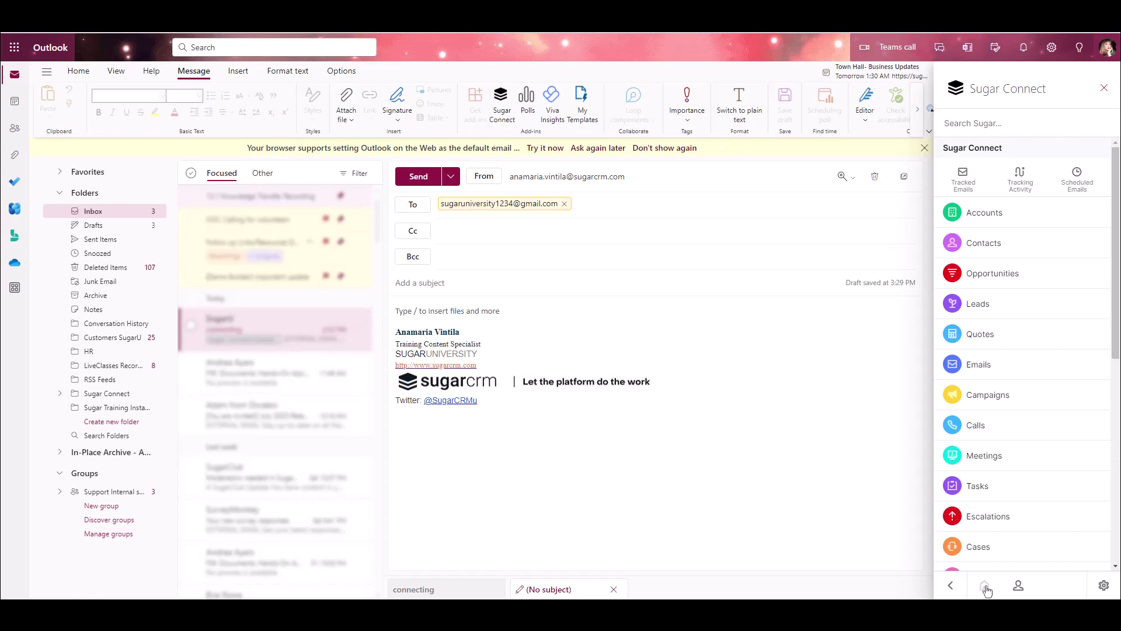